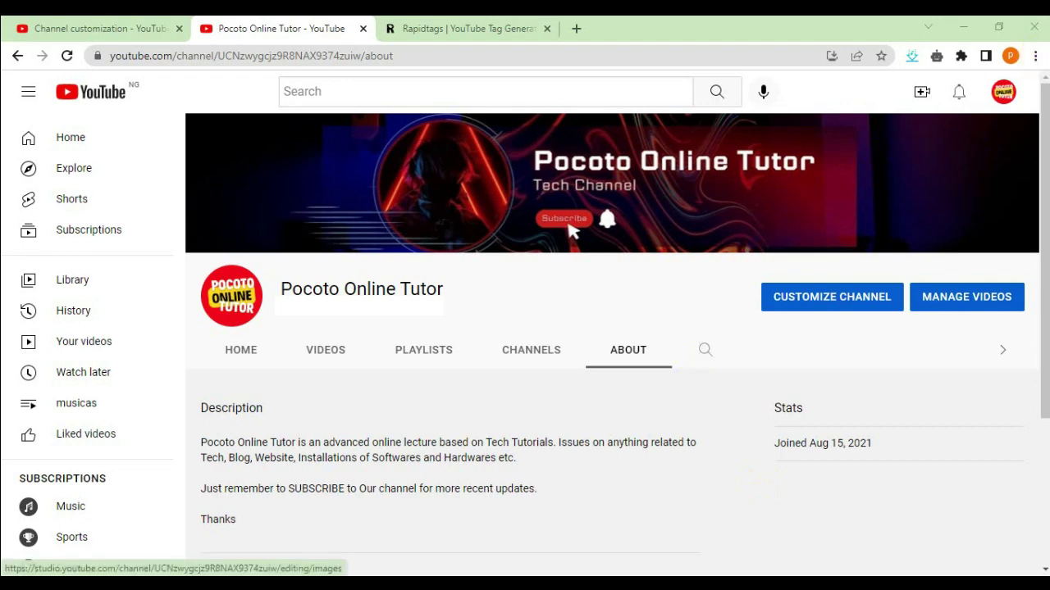
Open a new Incognito window and load google.com
{"action": "left_click", "coordinate": [1037, 56]}
{"action": "left_click", "coordinate": [931, 114]}
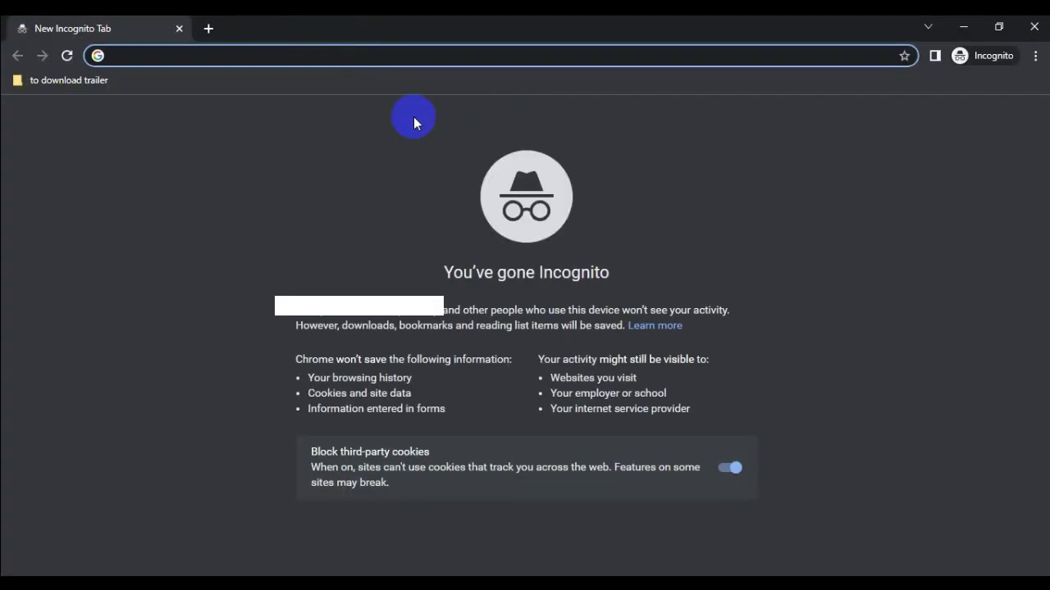
{"action": "type", "text": "google"}
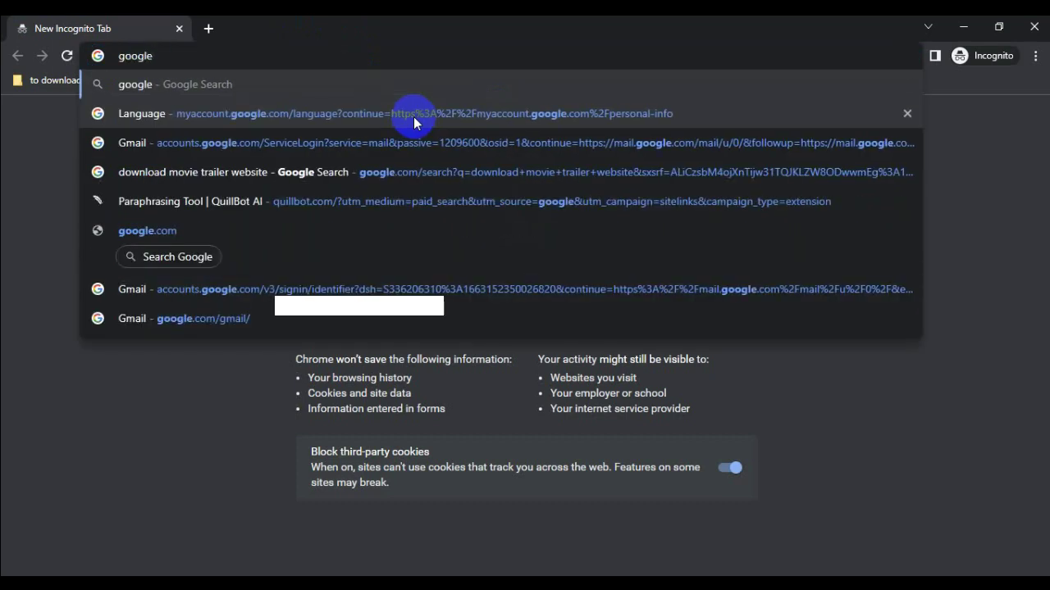
{"action": "type", "text": ".com"}
{"action": "key", "text": "Return"}
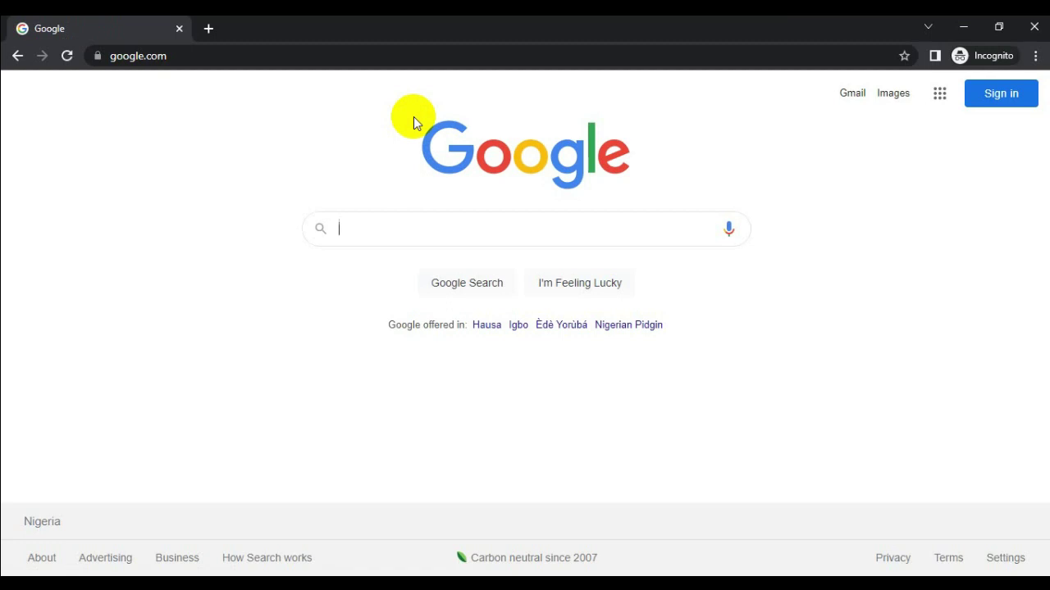
Search for sharemuse.com to reach the ShareMuse homepage
{"action": "type", "text": "sharemuse"}
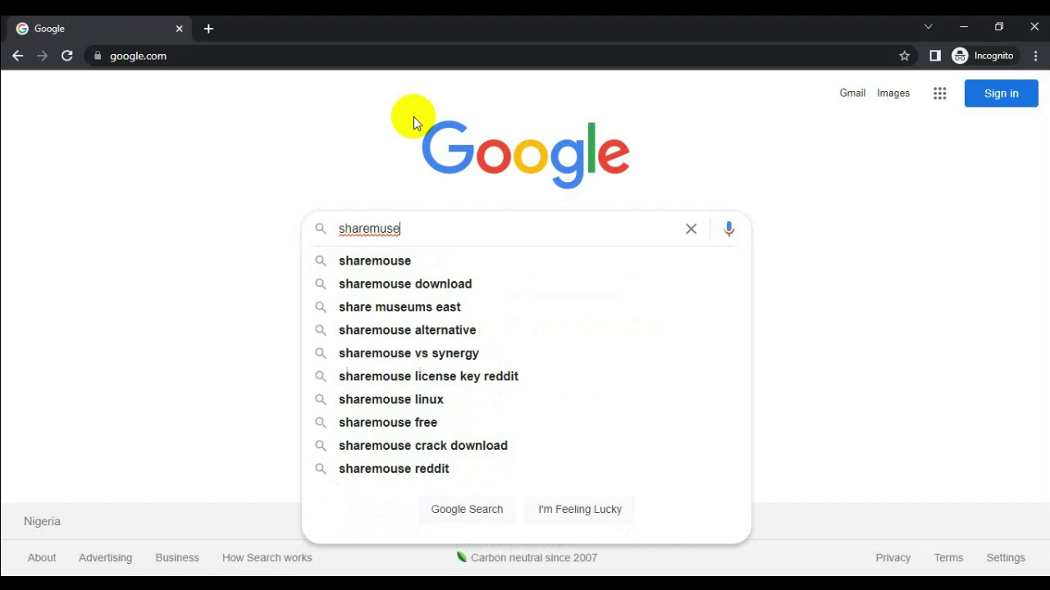
{"action": "type", "text": ".com"}
{"action": "key", "text": "Return"}
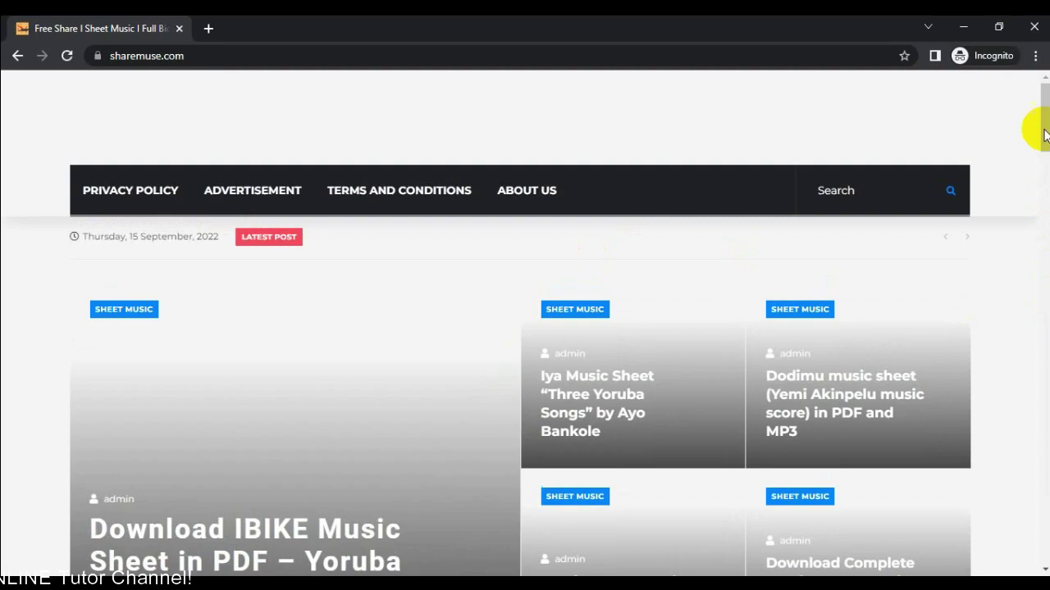
Open the Iya Music Sheet post in a new tab and scroll to its Three Yoruba Songs PDF
{"action": "scroll", "coordinate": [1042, 128], "scroll_direction": "down", "scroll_amount": 3}
{"action": "scroll", "coordinate": [525, 328], "scroll_direction": "down", "scroll_amount": 15}
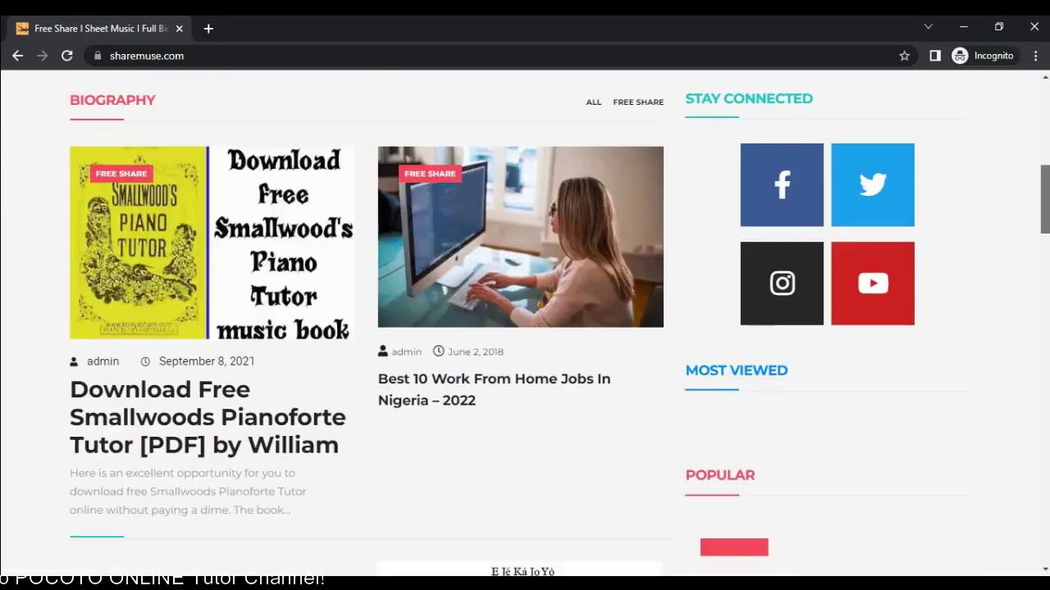
{"action": "scroll", "coordinate": [525, 328], "scroll_direction": "down", "scroll_amount": 10}
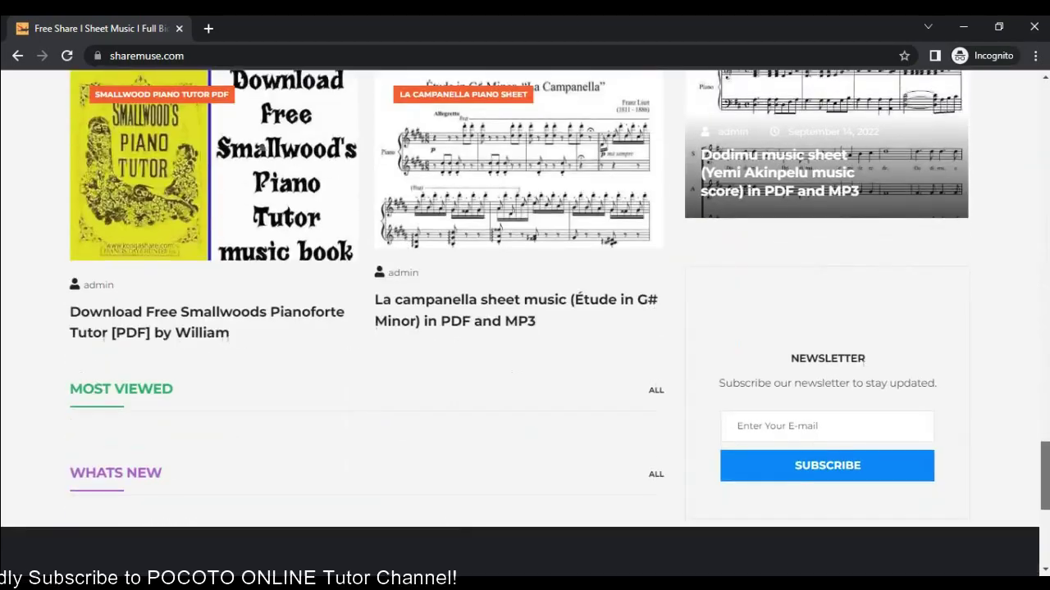
{"action": "scroll", "coordinate": [525, 328], "scroll_direction": "up", "scroll_amount": 15}
{"action": "scroll", "coordinate": [709, 251], "scroll_direction": "up", "scroll_amount": 12}
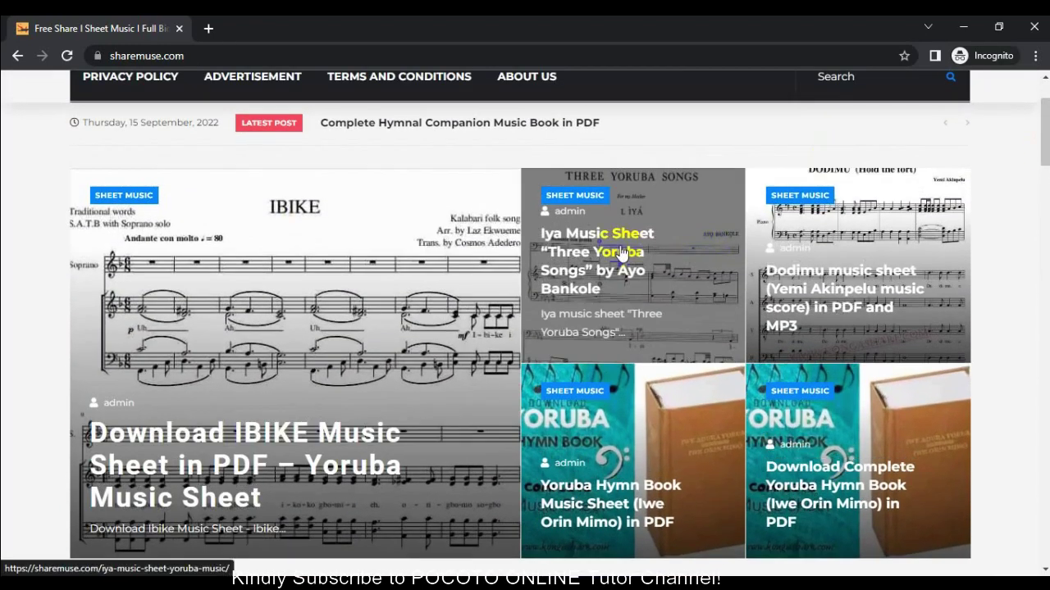
{"action": "right_click", "coordinate": [613, 273]}
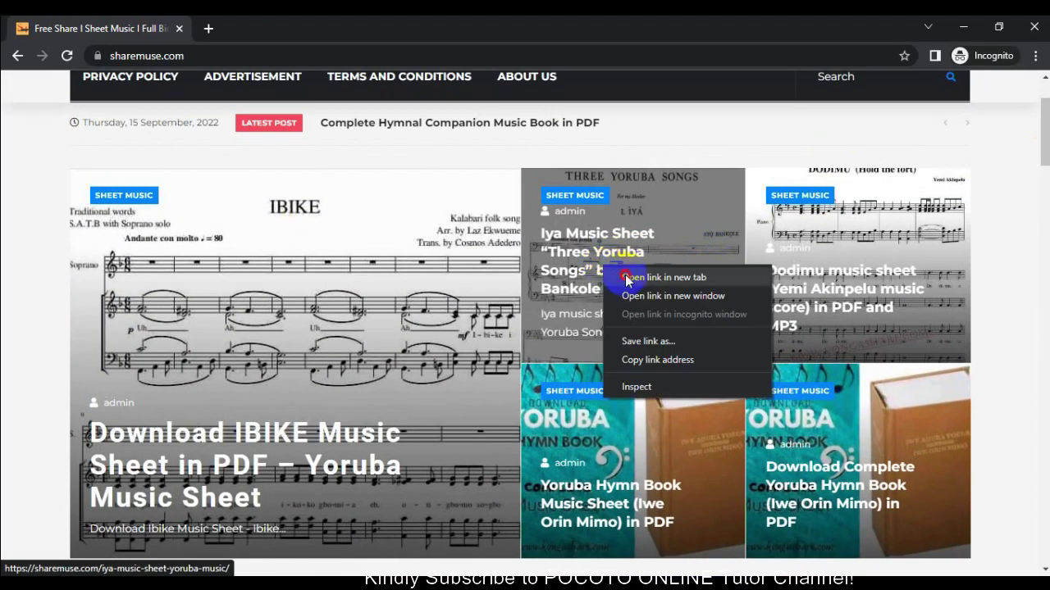
{"action": "left_click", "coordinate": [615, 276]}
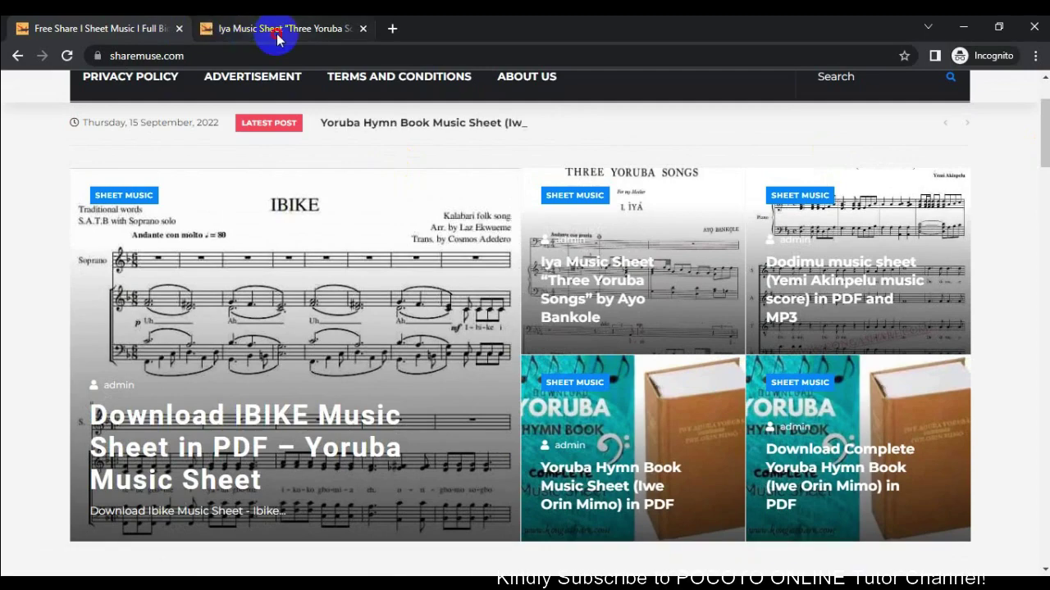
{"action": "left_click", "coordinate": [267, 34]}
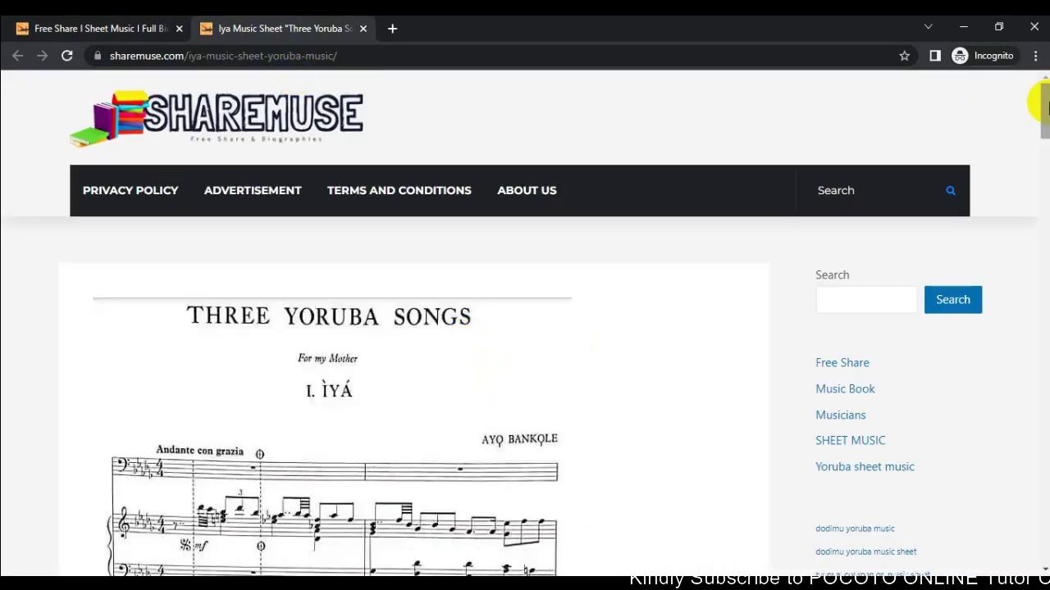
{"action": "left_click_drag", "start_coordinate": [1040, 101], "coordinate": [1044, 411]}
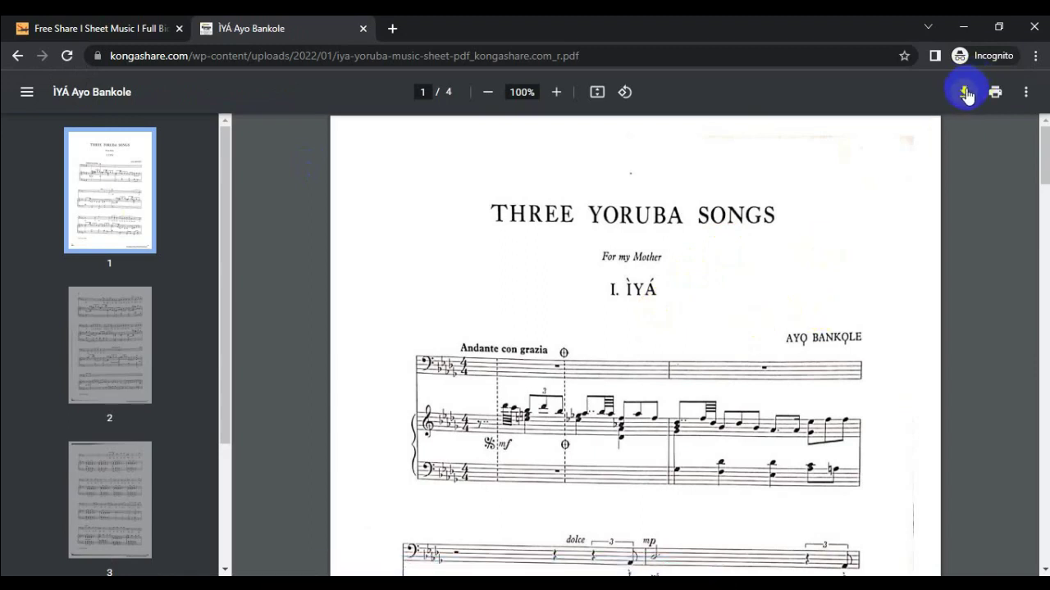
Download the PDF as iya-yoruba-music-sheet-pdf_kongashare.com_r.pdf into Downloads
{"action": "left_click", "coordinate": [978, 111]}
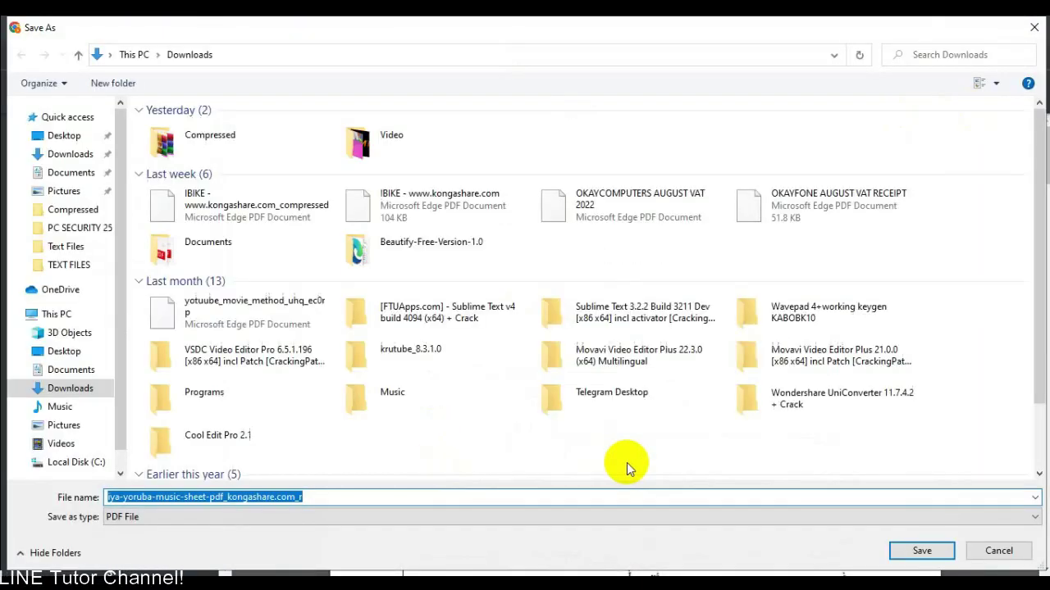
{"action": "key", "text": "Return"}
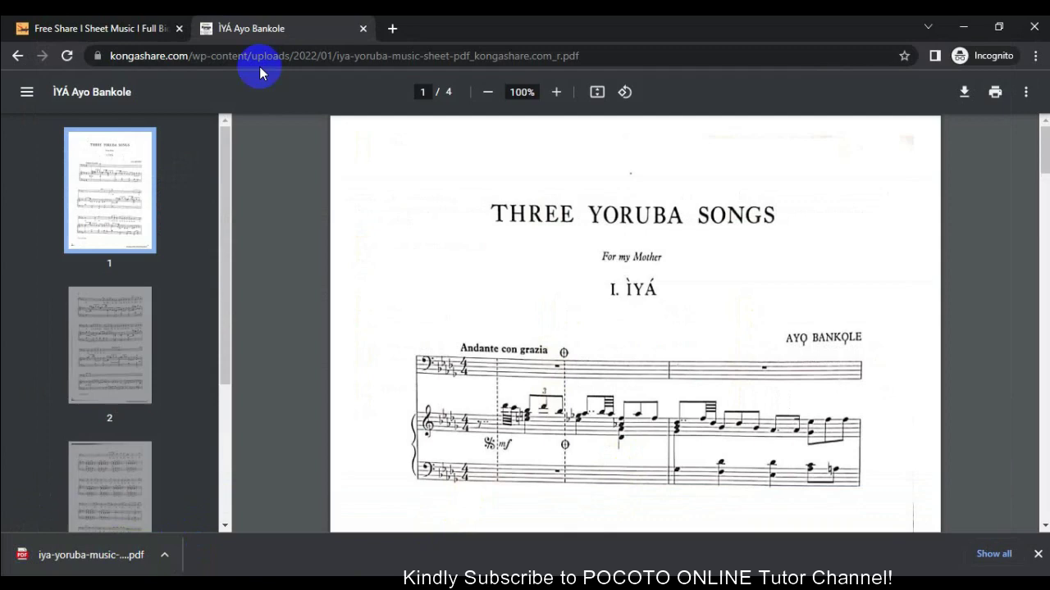
In a new tab, search Google for 'compress pdf files online'
{"action": "left_click", "coordinate": [393, 29]}
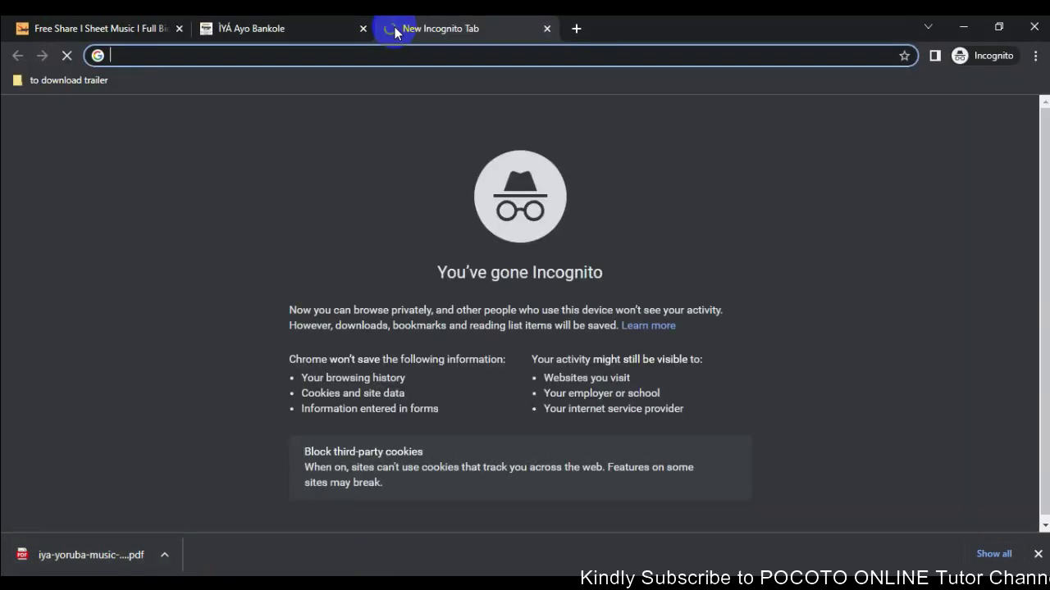
{"action": "type", "text": "compress pdf"}
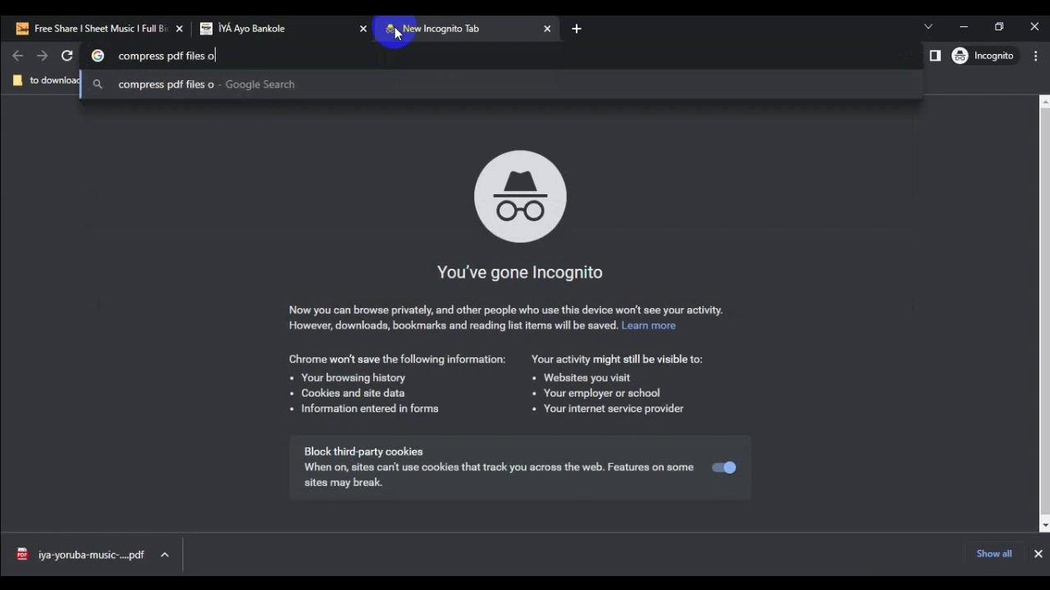
{"action": "type", "text": "files online"}
{"action": "key", "text": "Return"}
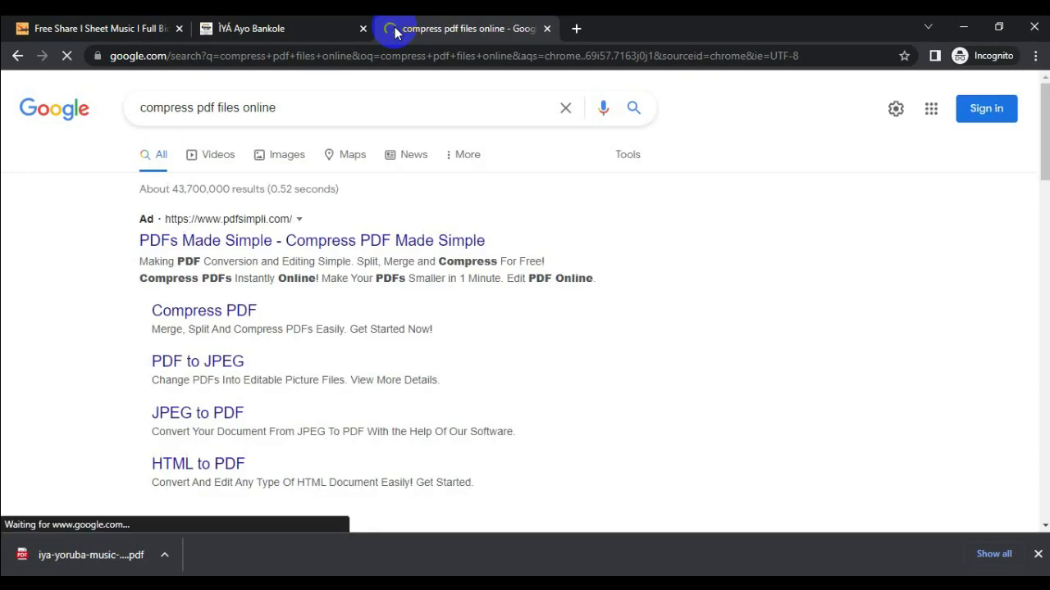
Browse the search results down to the iLovePDF Compress PDF files page
{"action": "left_click", "coordinate": [1045, 136]}
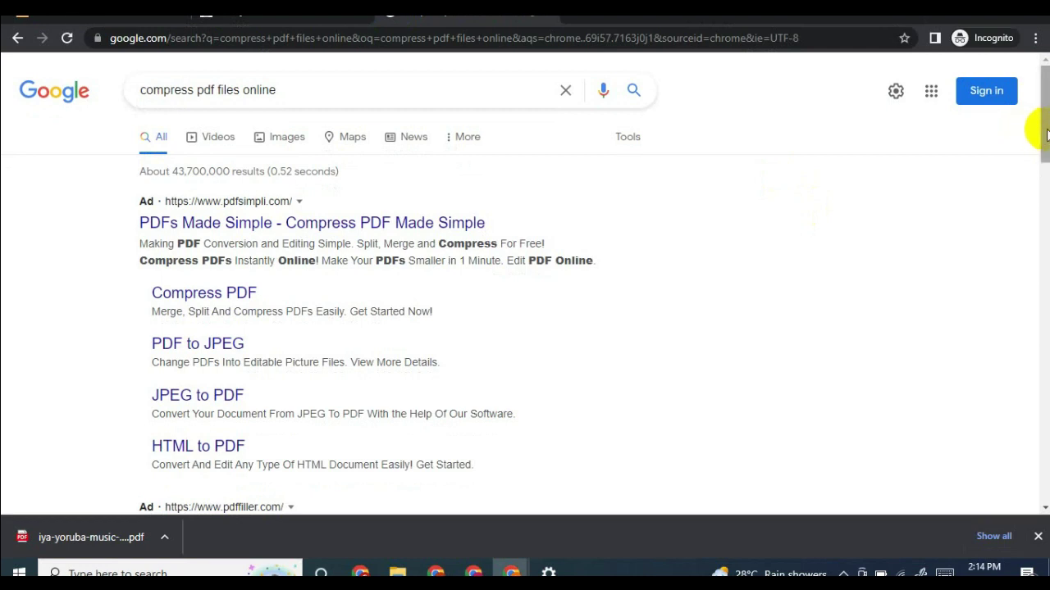
{"action": "scroll", "coordinate": [1047, 136], "scroll_direction": "down", "scroll_amount": 1}
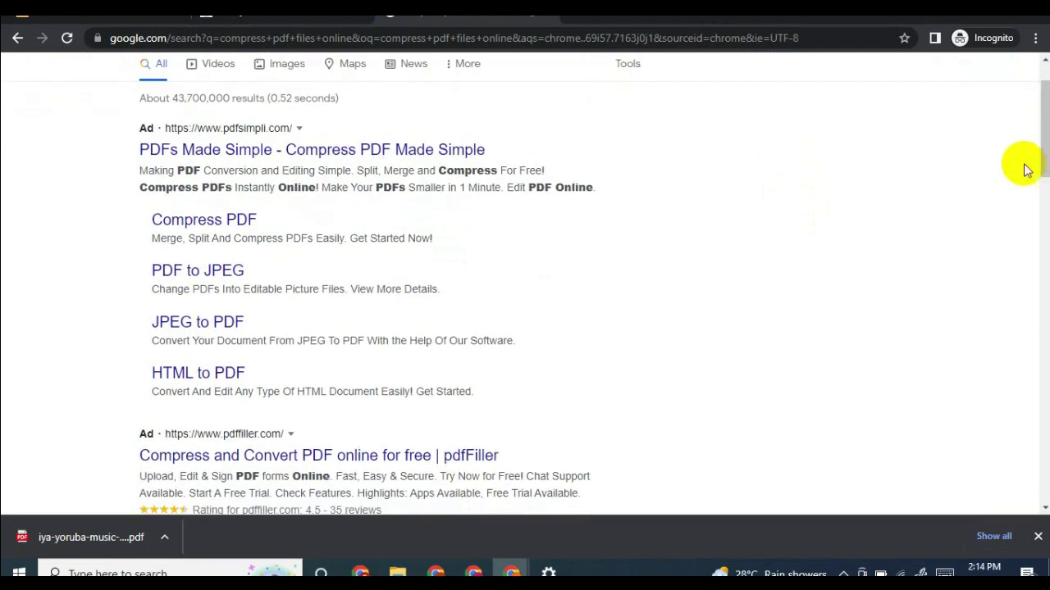
{"action": "left_click_drag", "start_coordinate": [986, 146], "coordinate": [951, 74]}
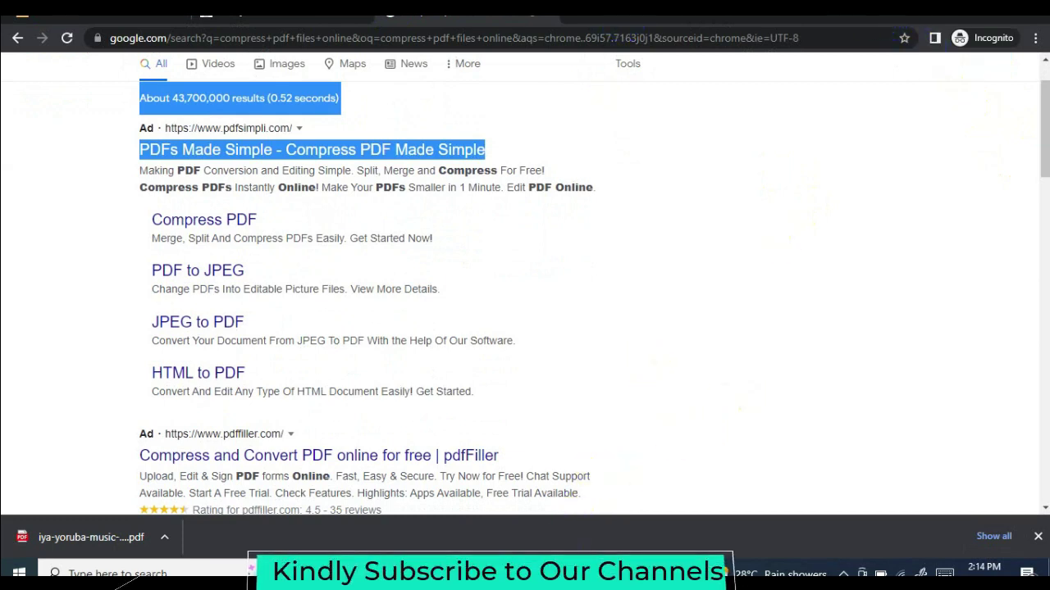
{"action": "left_click", "coordinate": [682, 173]}
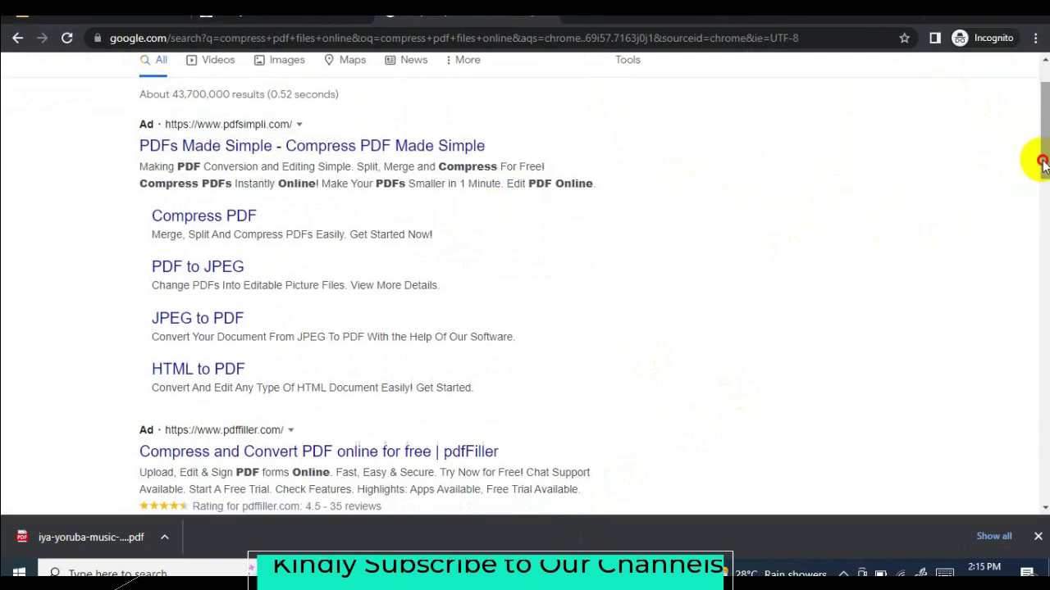
{"action": "left_click_drag", "start_coordinate": [1042, 160], "coordinate": [1044, 260]}
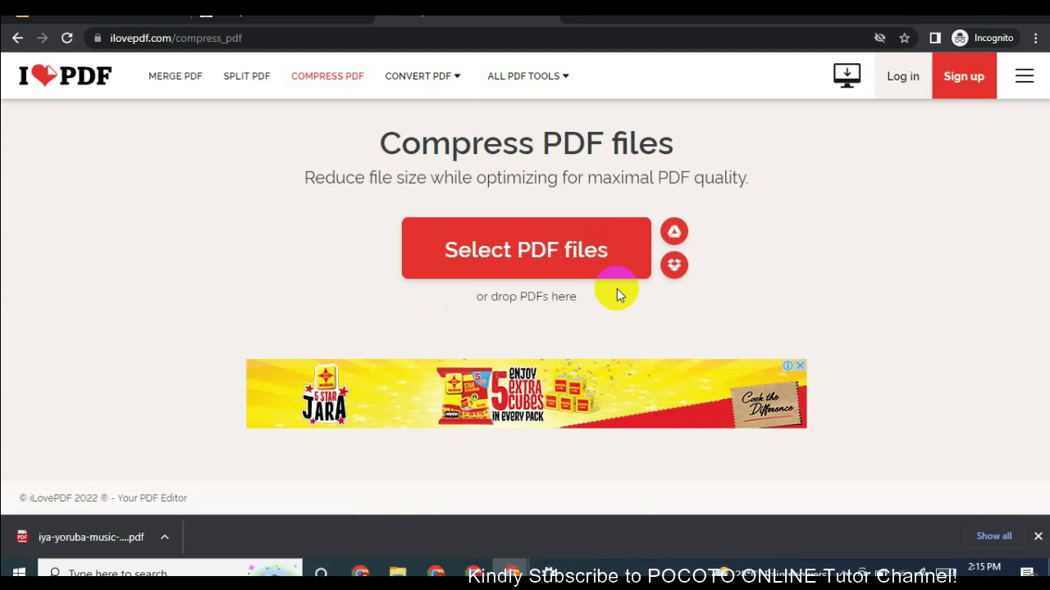
Upload the Iya PDF from Downloads and compress it with Extreme Compression
{"action": "left_click", "coordinate": [566, 249]}
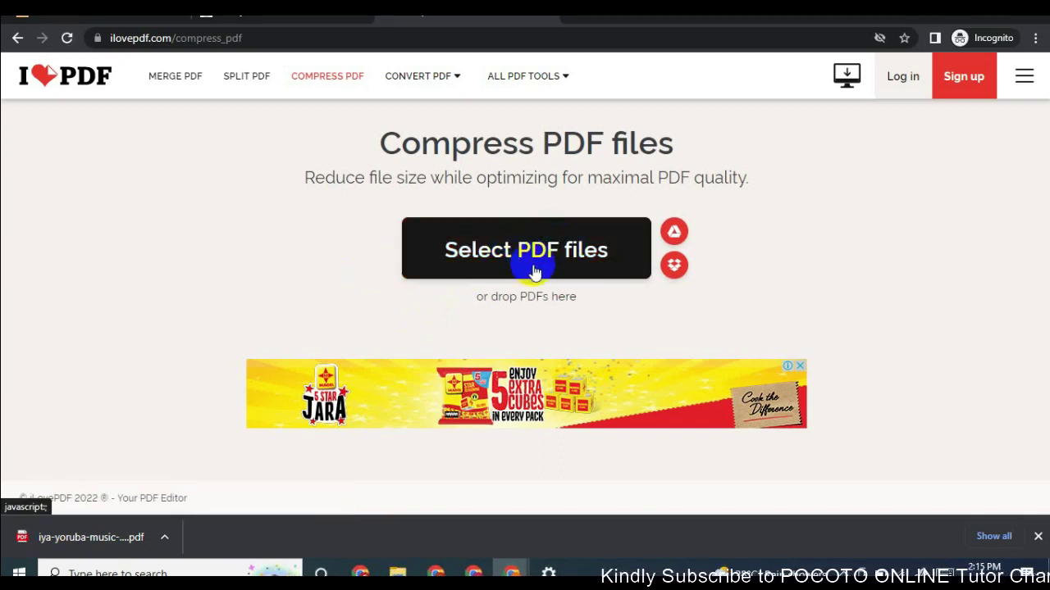
{"action": "left_click", "coordinate": [534, 256]}
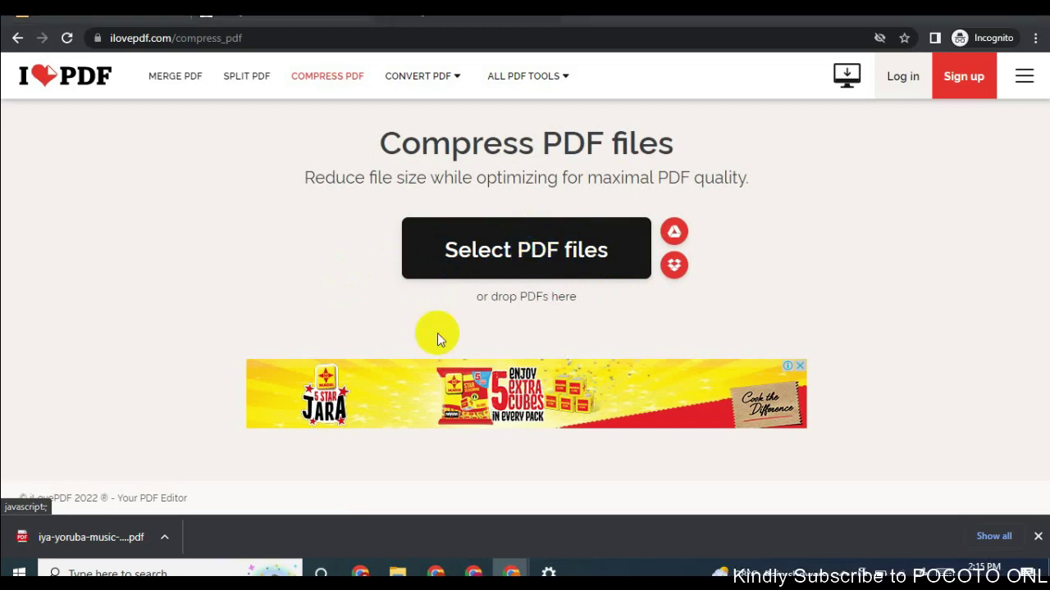
{"action": "double_click", "coordinate": [215, 137]}
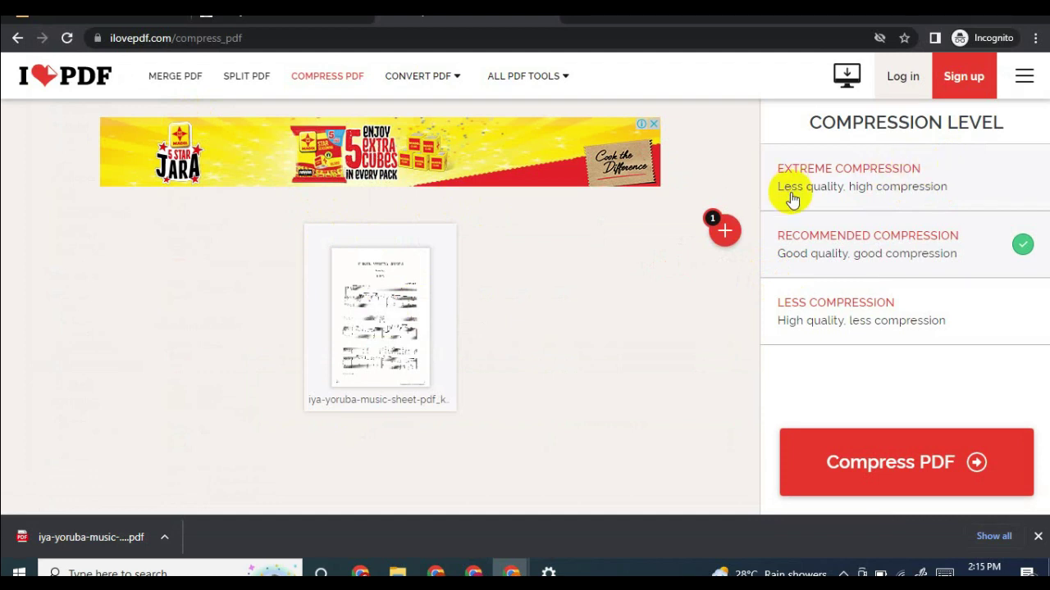
{"action": "left_click", "coordinate": [925, 183]}
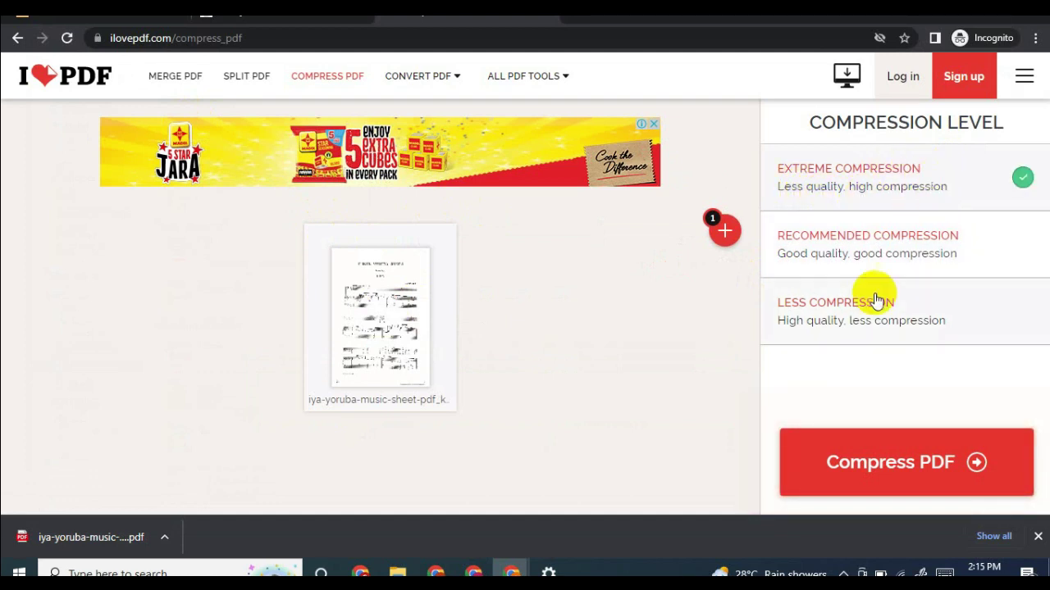
{"action": "left_click", "coordinate": [898, 453]}
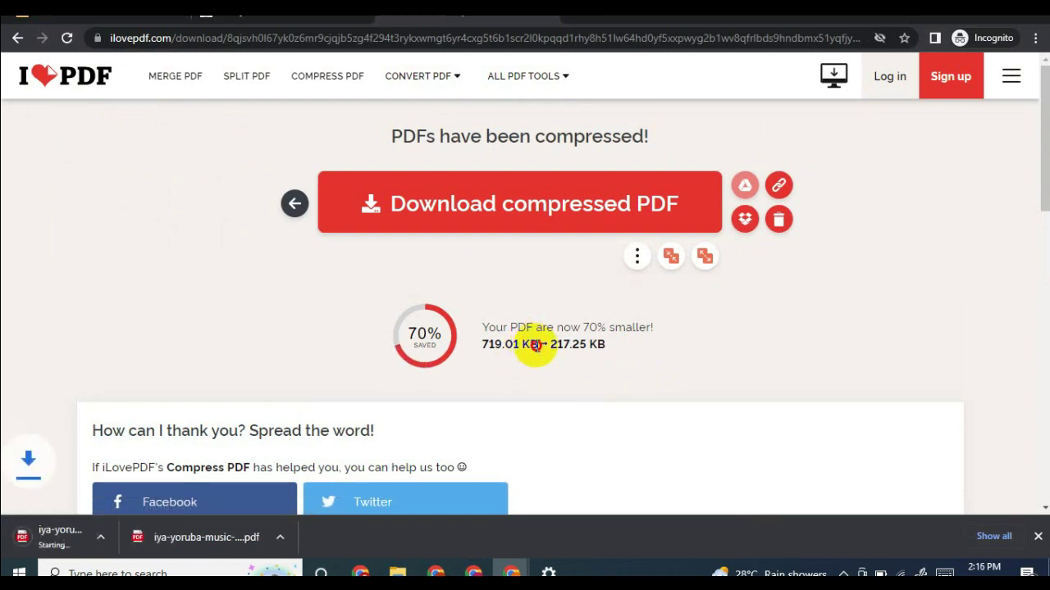
Highlight the original 719.01 KB and compressed 217.25 KB sizes on the results page
{"action": "left_click_drag", "start_coordinate": [537, 346], "coordinate": [509, 346]}
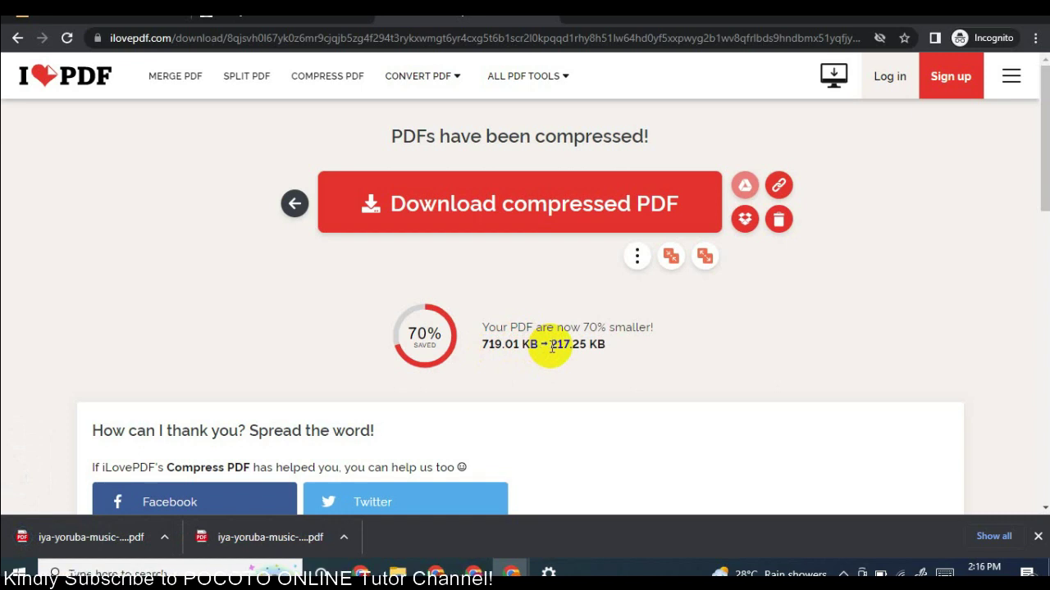
{"action": "left_click_drag", "start_coordinate": [553, 345], "coordinate": [597, 346]}
{"action": "left_click", "coordinate": [597, 346]}
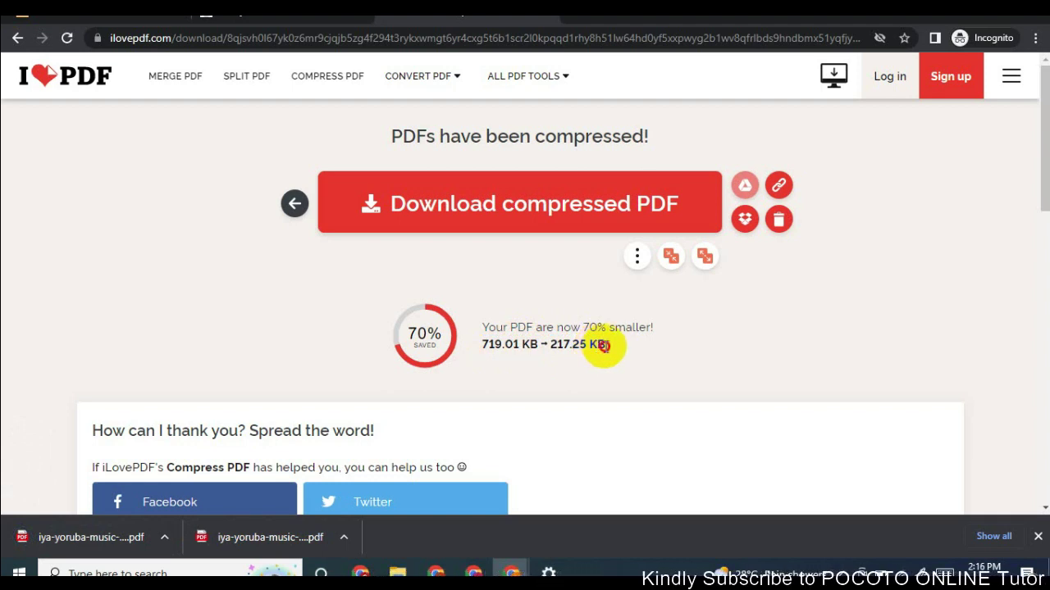
{"action": "mouse_move", "coordinate": [604, 347]}
{"action": "left_mouse_down"}
{"action": "mouse_move", "coordinate": [562, 345]}
{"action": "mouse_move", "coordinate": [610, 350]}
{"action": "left_mouse_up"}
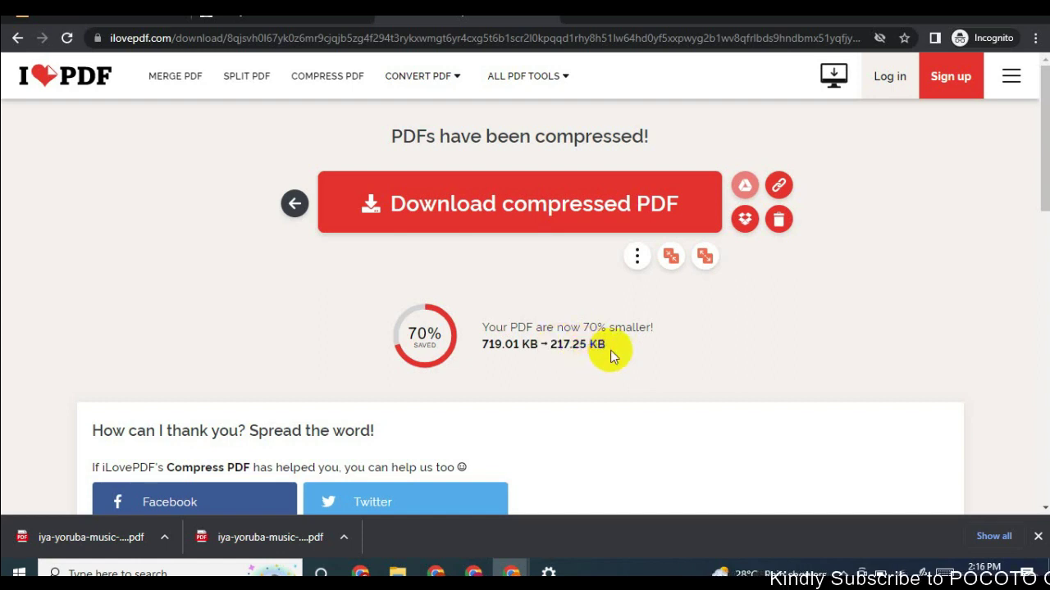